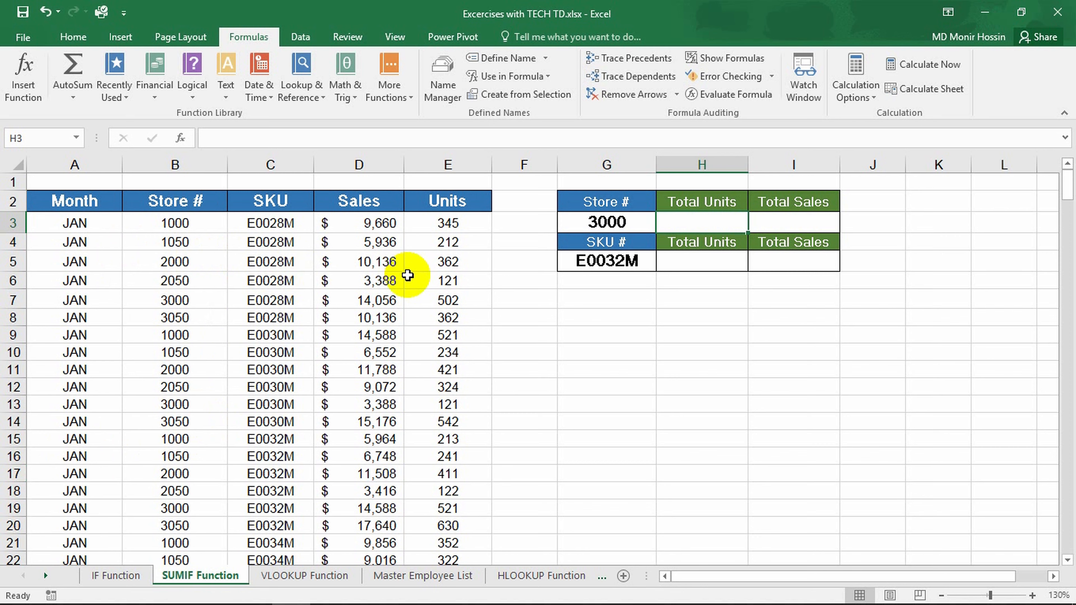
Examine the Store # and Sales columns through the data's last row, and return to the start of the sheet.
click(193, 223)
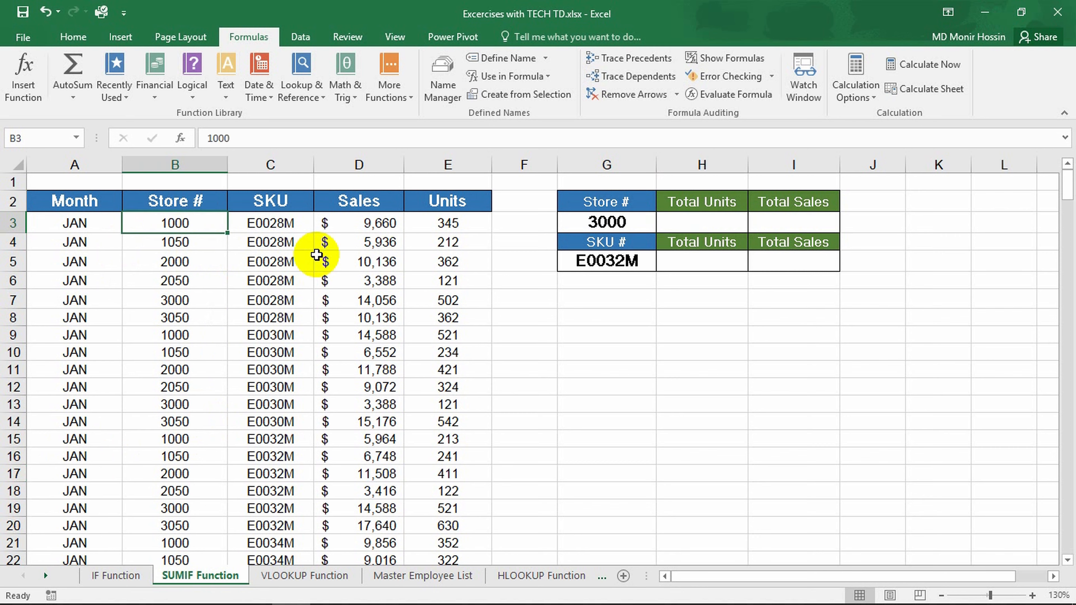
click(376, 229)
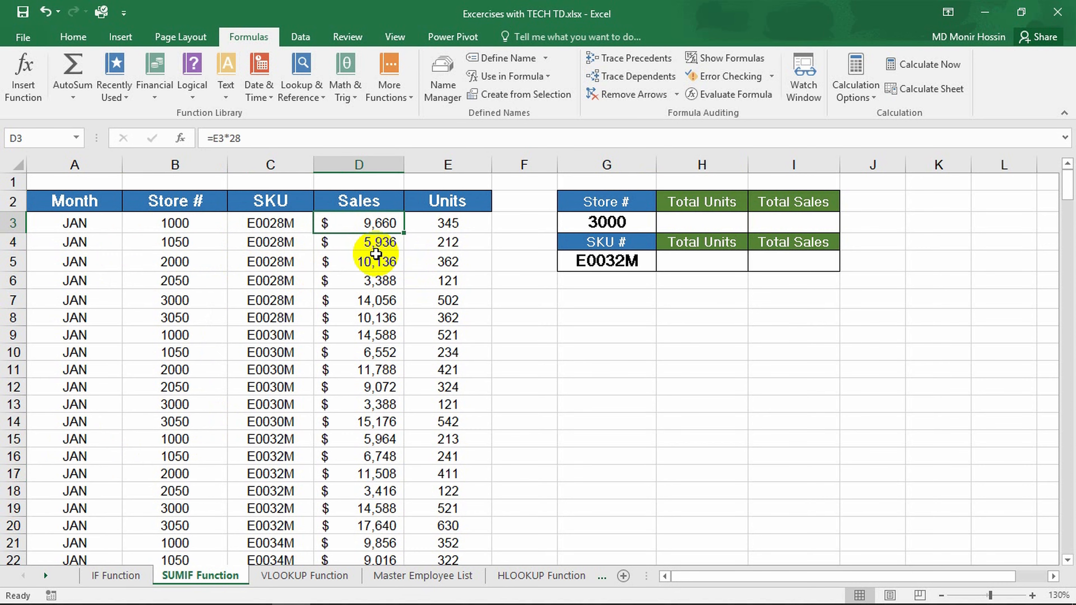
scroll(376, 254, down, 20)
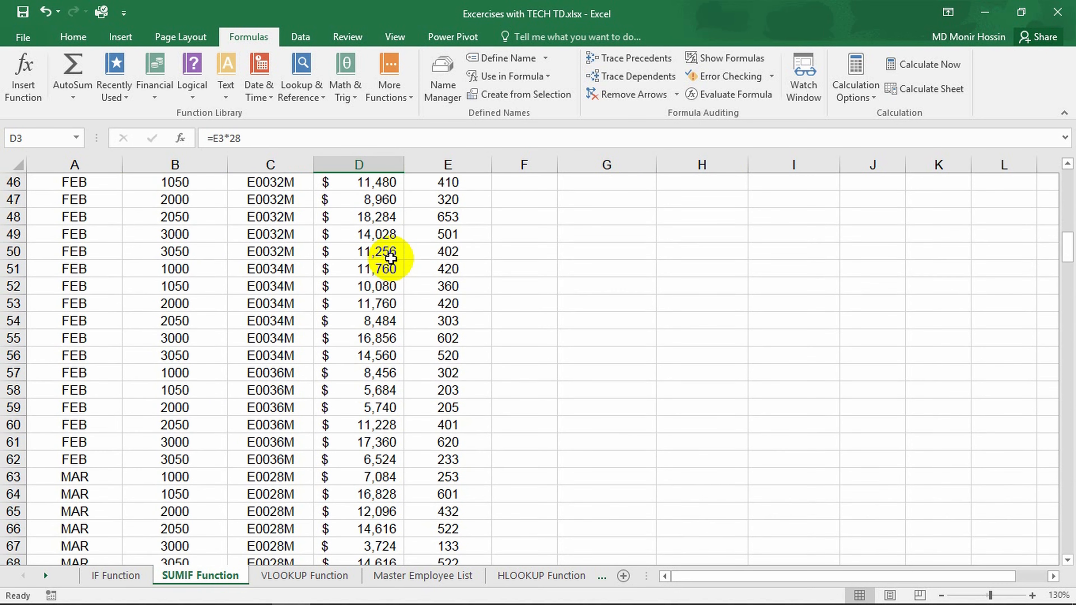
scroll(389, 264, down, 20)
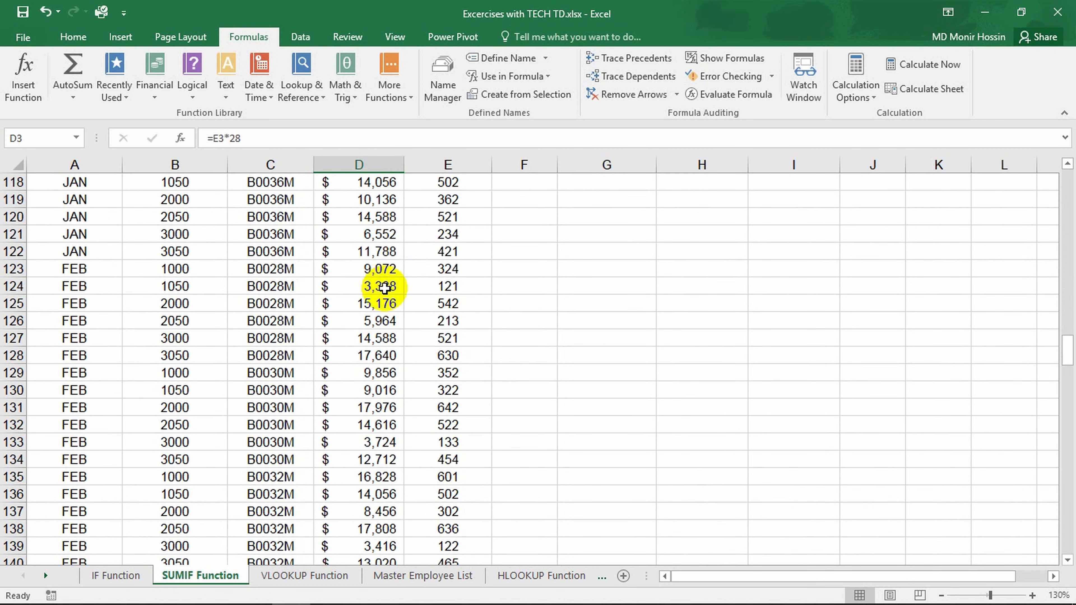
scroll(385, 301, down, 20)
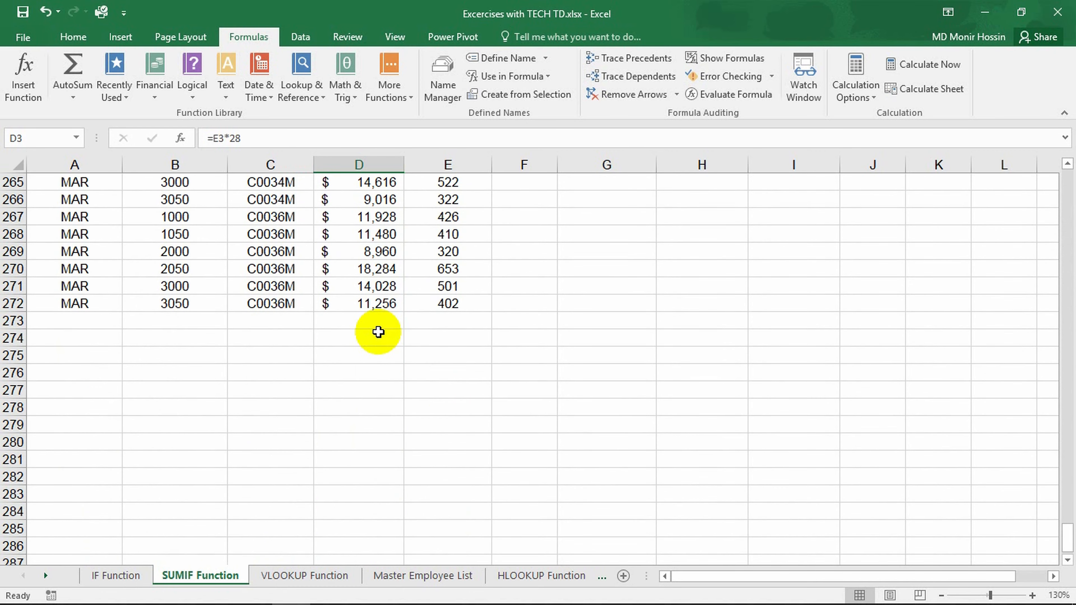
scroll(371, 314, up, 4)
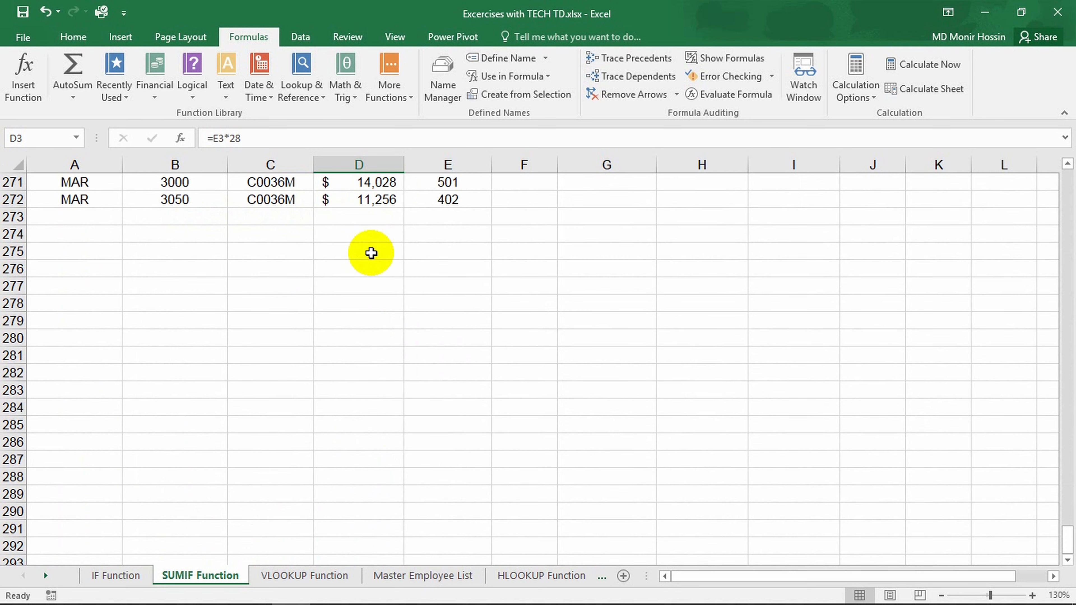
key(ctrl+Home)
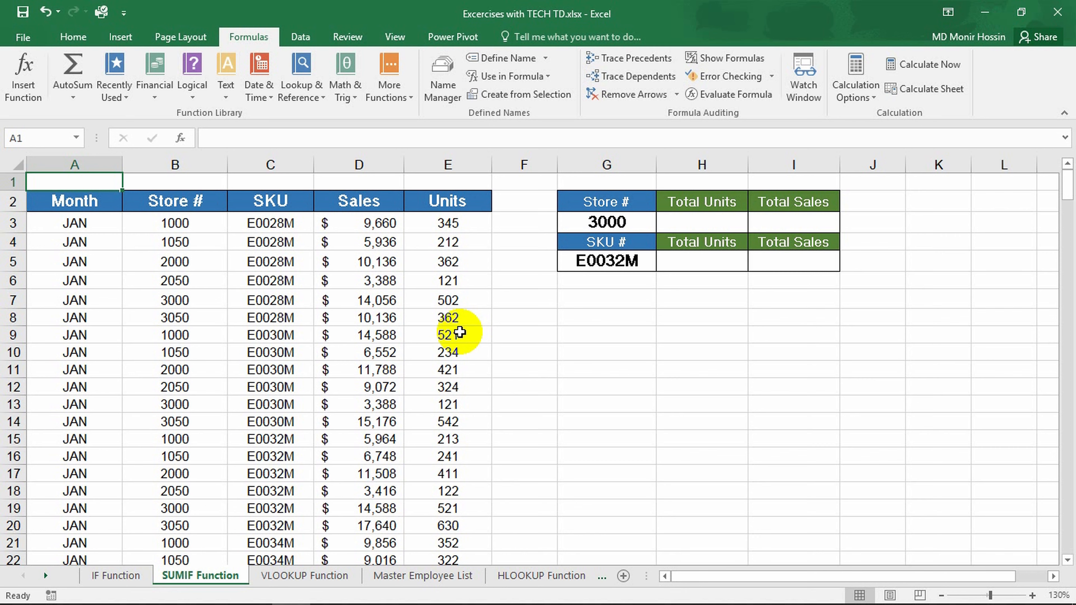
click(197, 99)
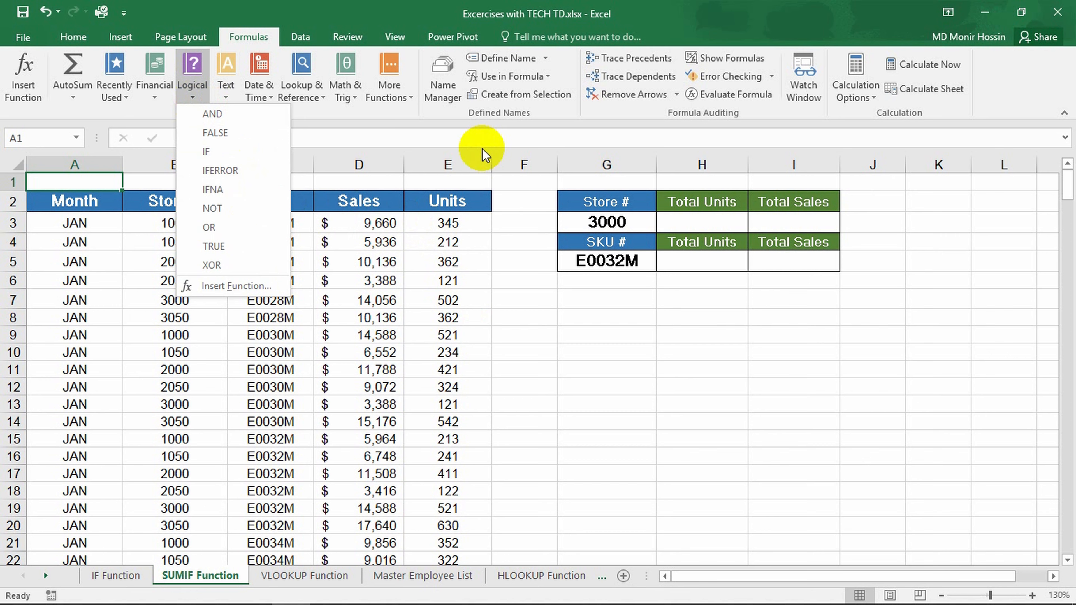
click(475, 144)
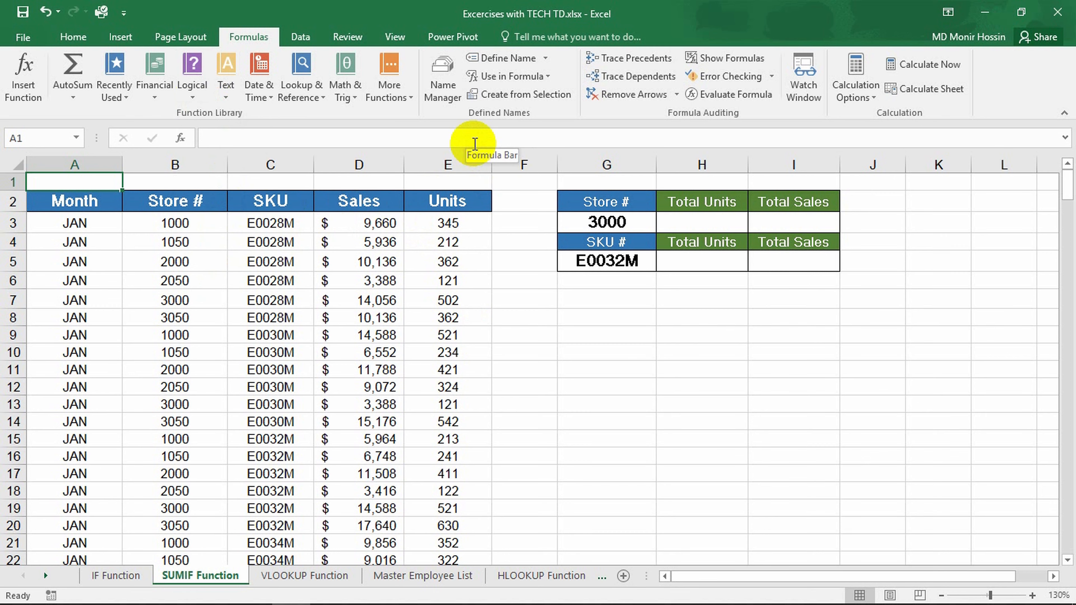
click(354, 96)
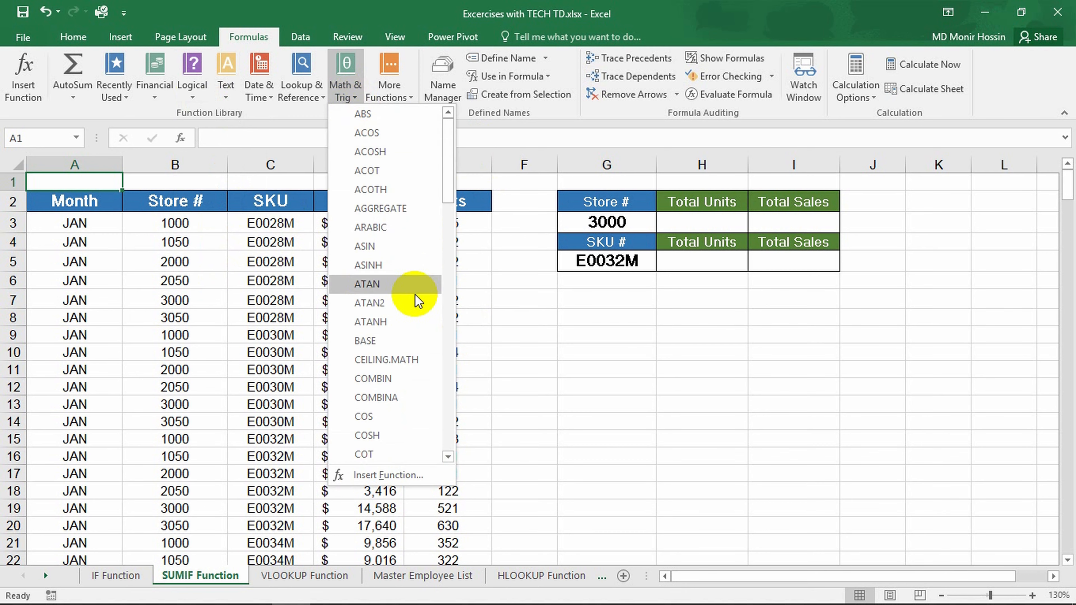
scroll(400, 311, down, 2)
scroll(400, 311, down, 9)
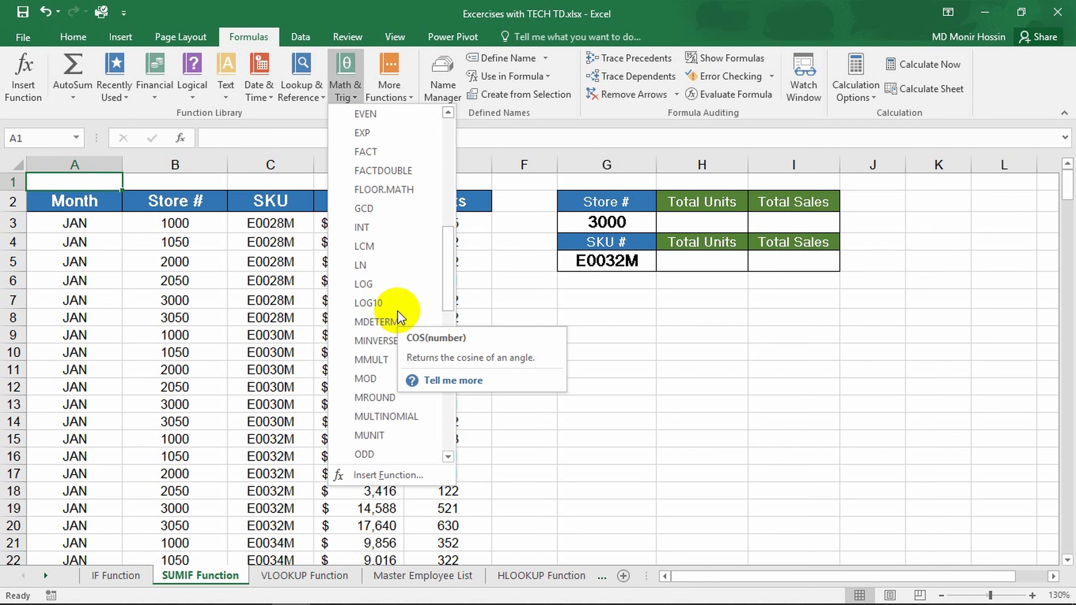
scroll(400, 318, down, 2)
scroll(401, 330, down, 2)
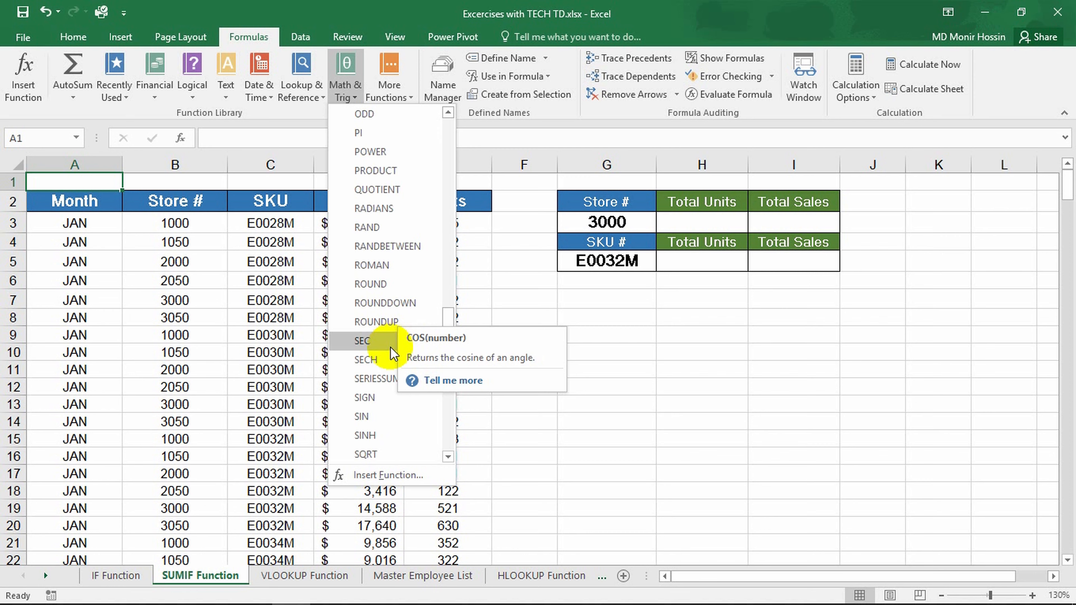
scroll(393, 395, down, 3)
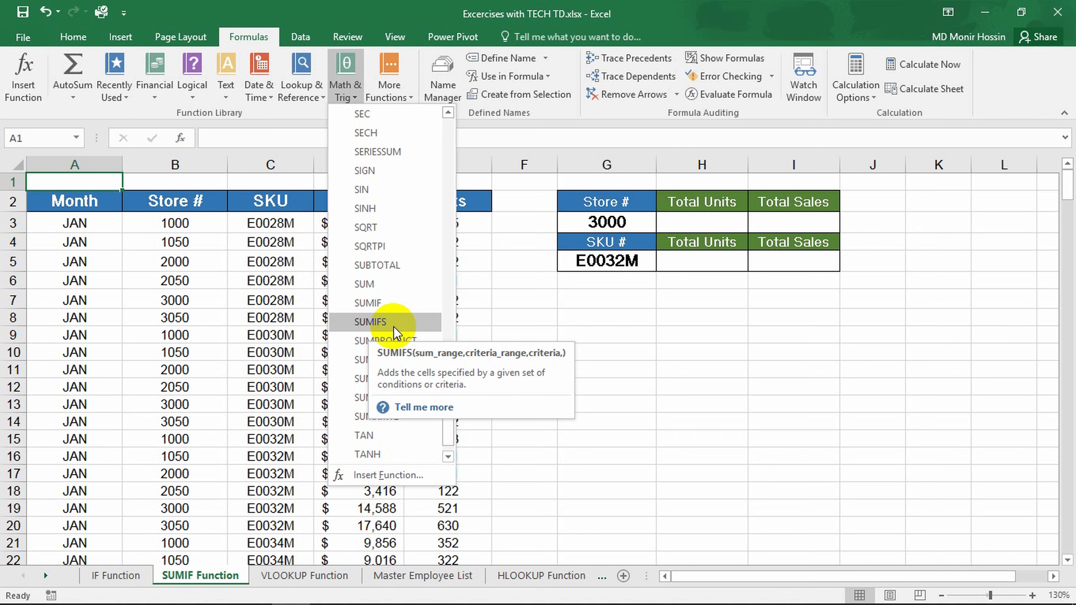
click(382, 310)
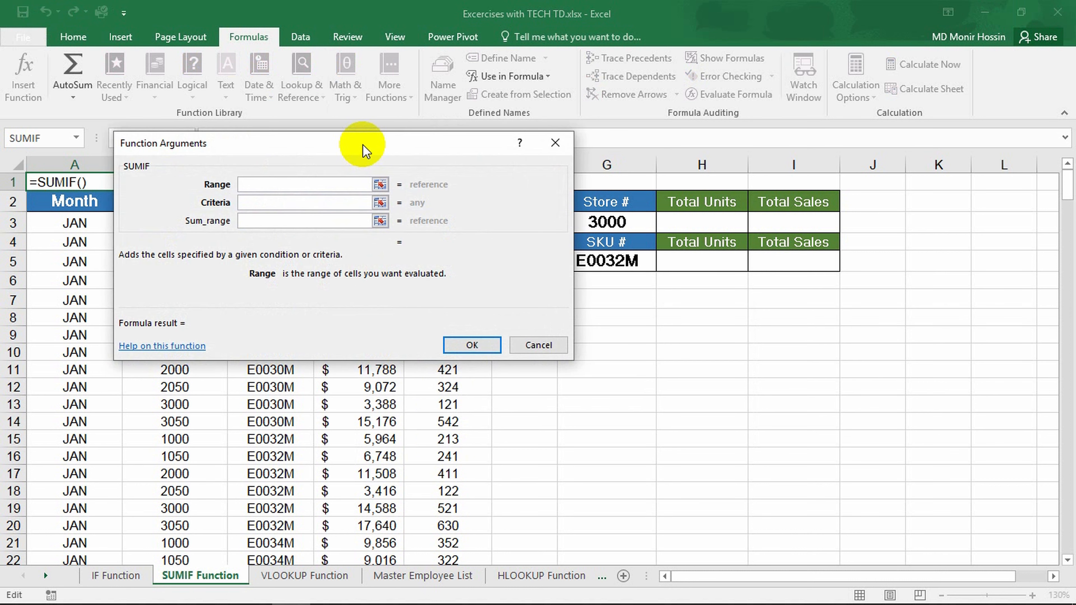
drag(363, 149, 693, 138)
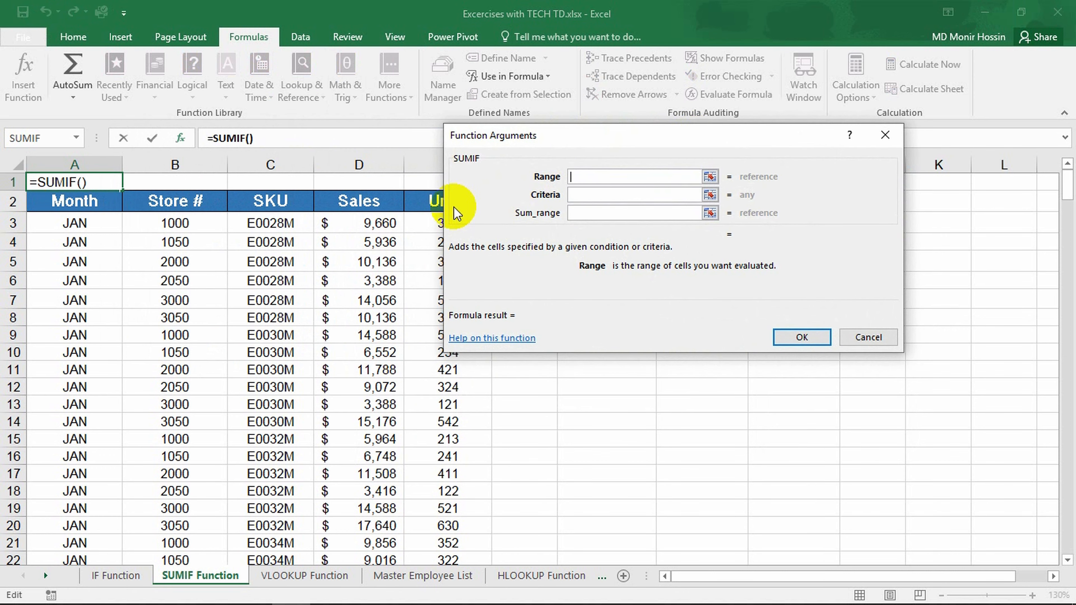
click(200, 227)
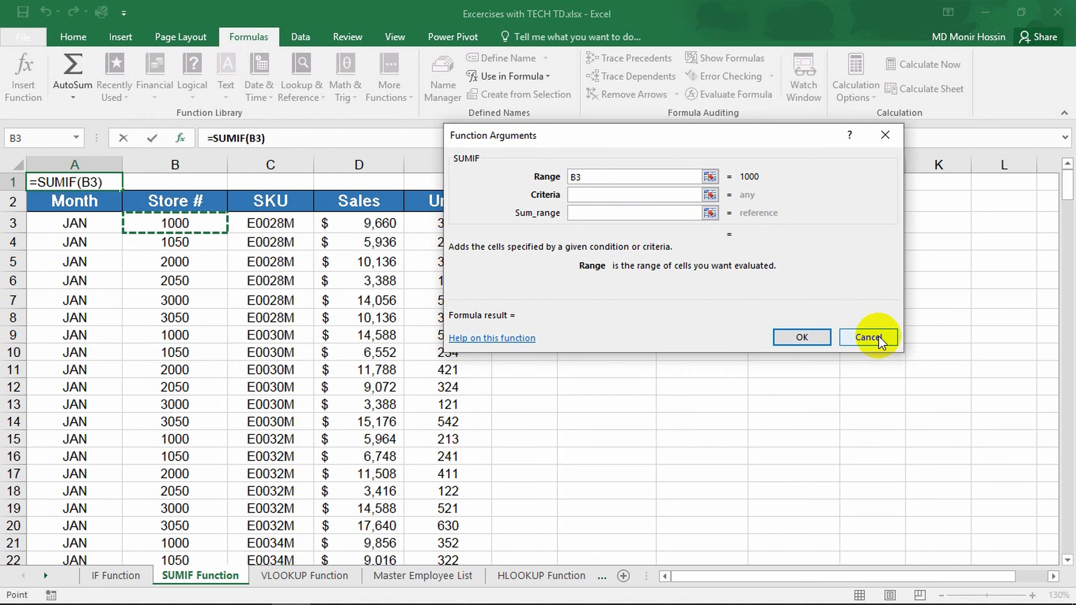
click(869, 337)
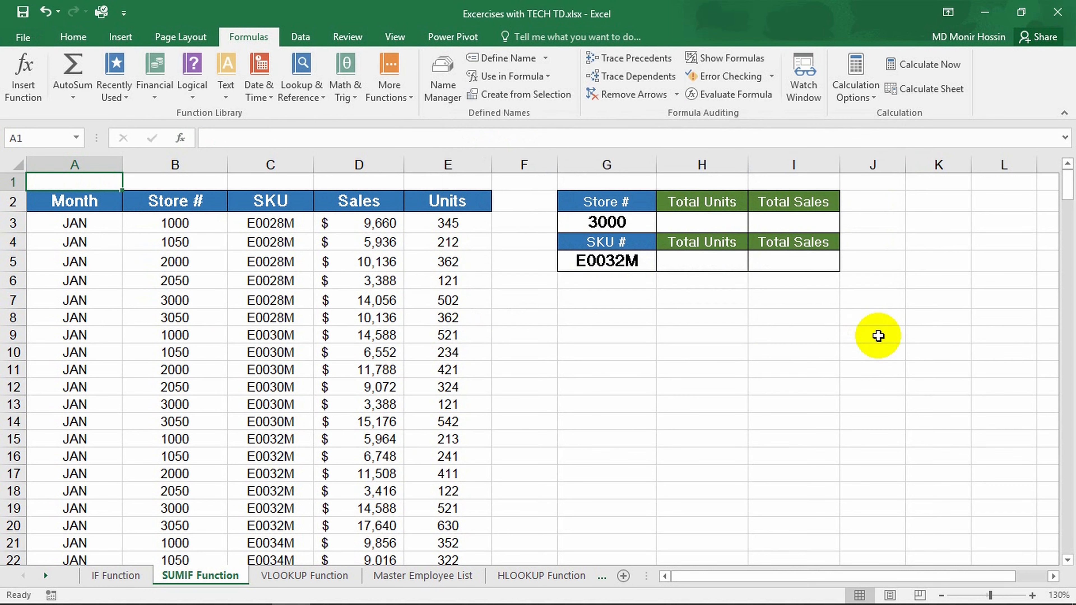
Insert a SUMIF function in cell H3 for store 3000's Total Units, using the Store # data B3:B272 as its range.
click(720, 227)
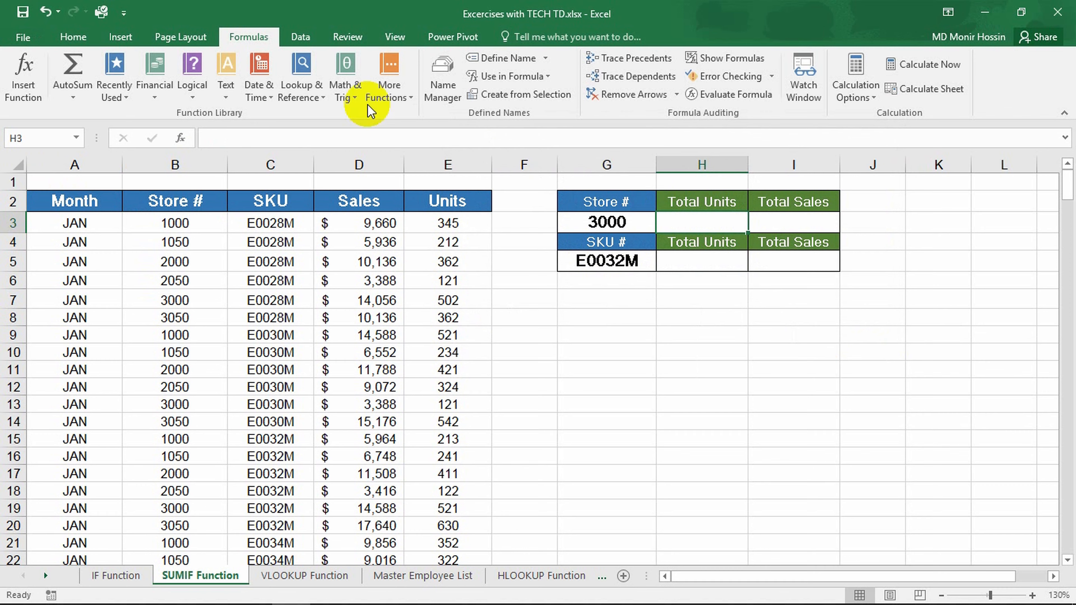
click(345, 86)
scroll(371, 374, down, 5)
scroll(369, 374, down, 13)
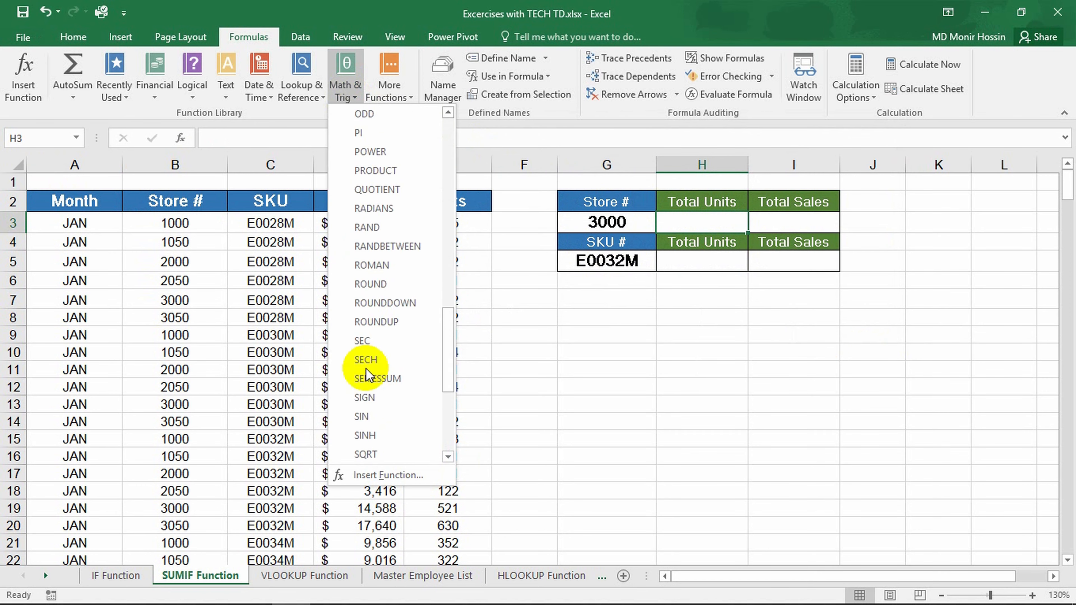
click(367, 284)
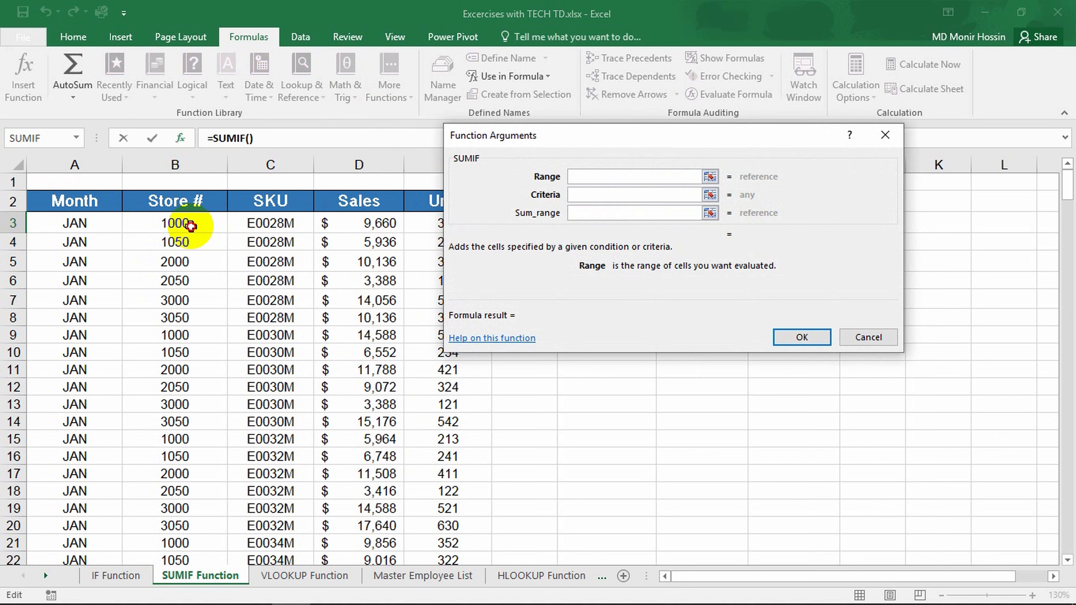
click(202, 231)
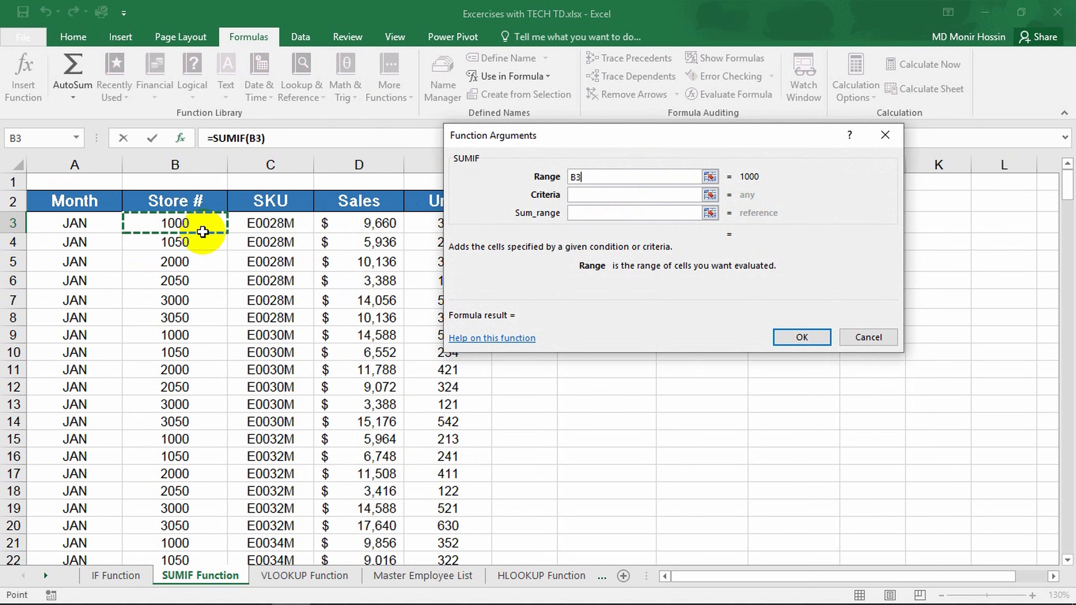
key(ctrl+shift+Down)
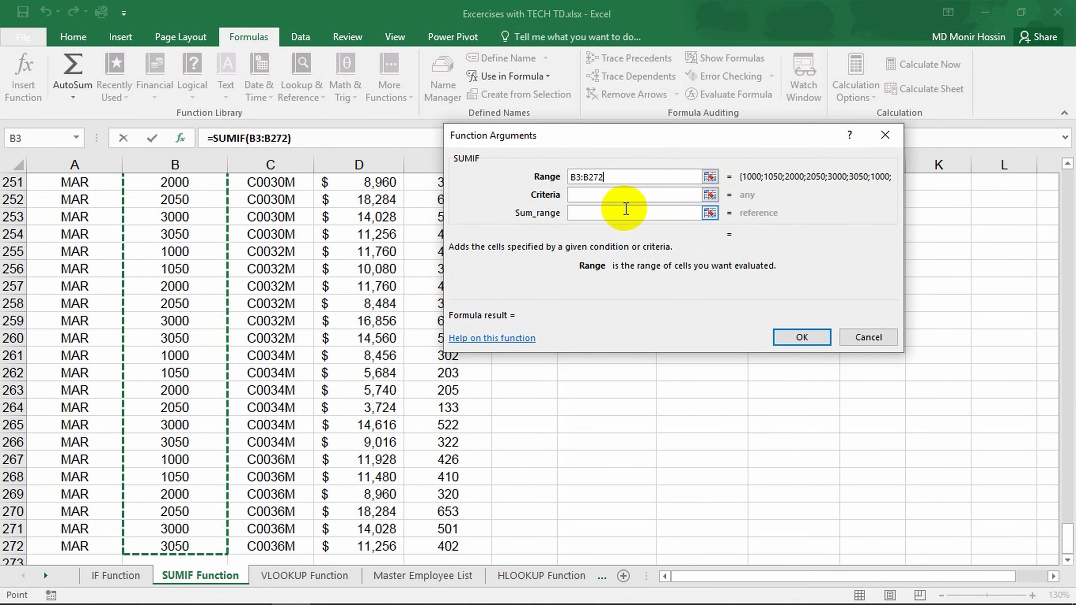
Set the SUMIF criteria to 3000.
click(621, 197)
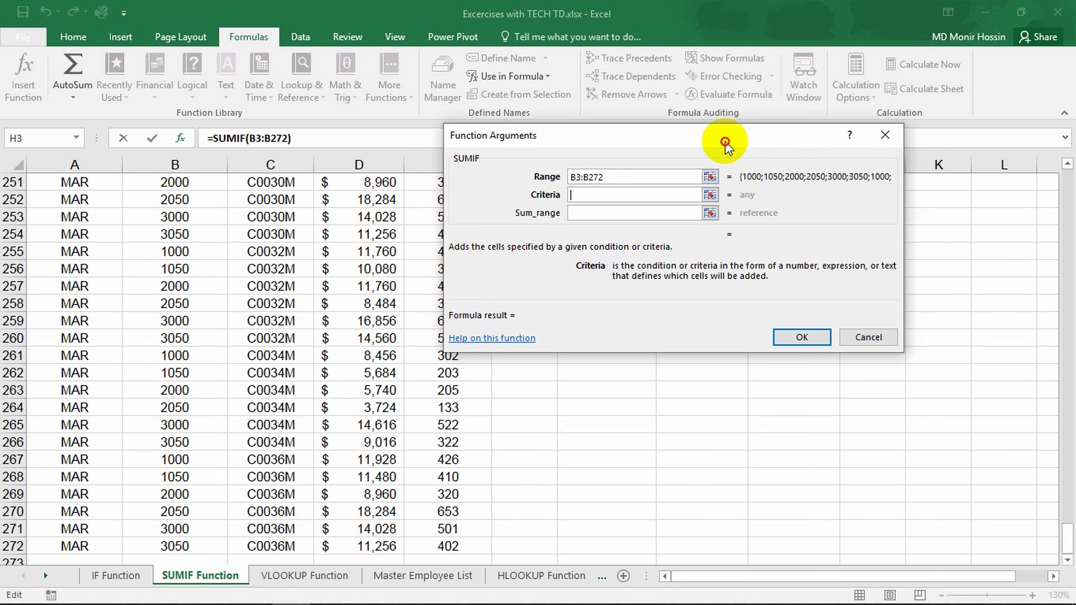
drag(727, 146, 418, 161)
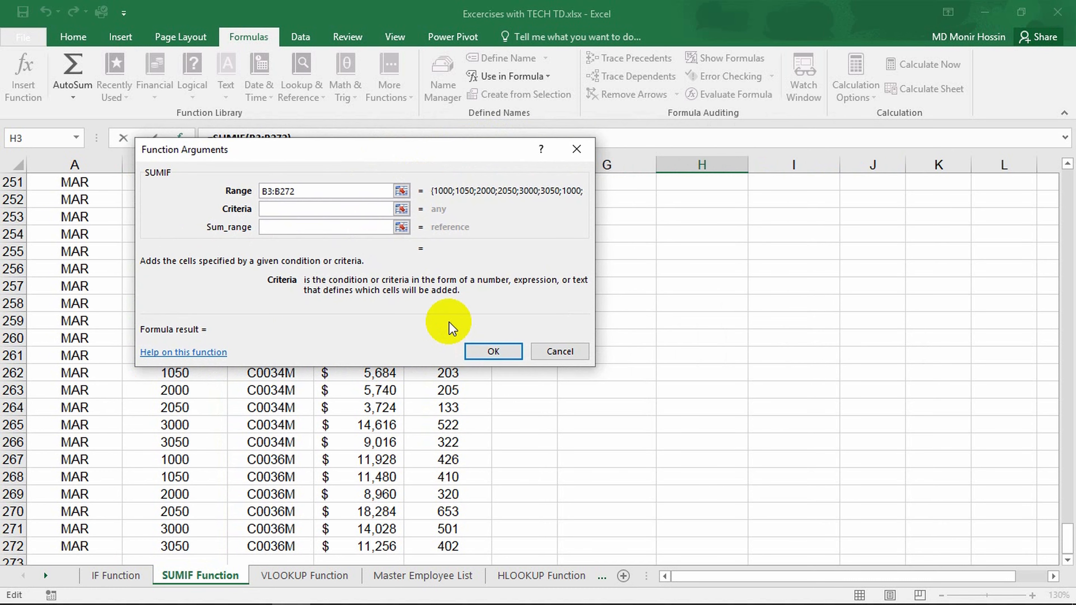
text(3000)
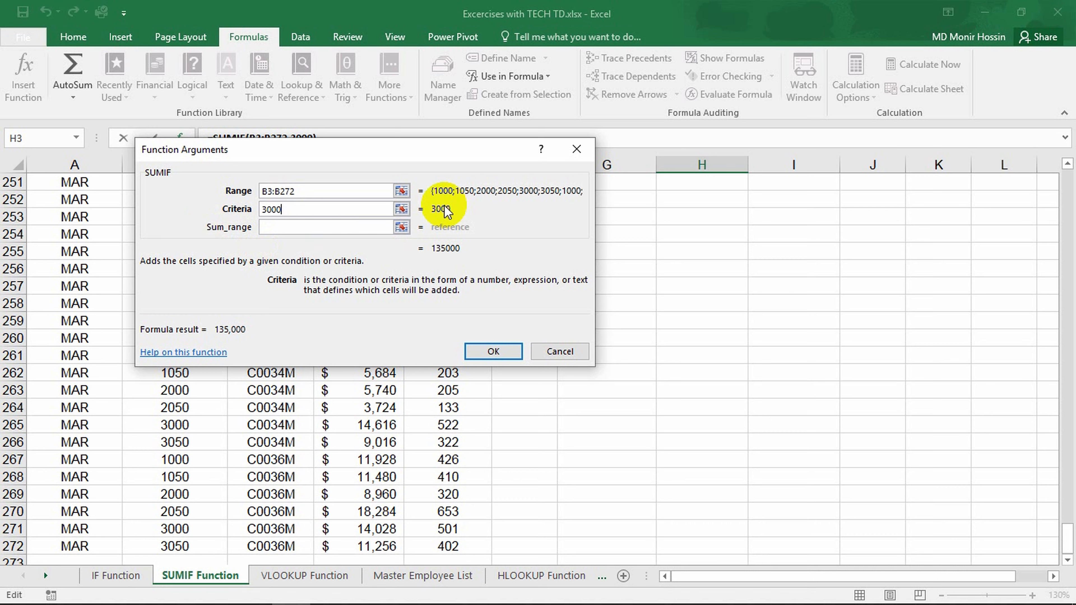
Set the sum range to the Units data E3:E272 and complete the SUMIF formula in H3.
drag(416, 161, 280, 203)
scroll(685, 281, up, 10)
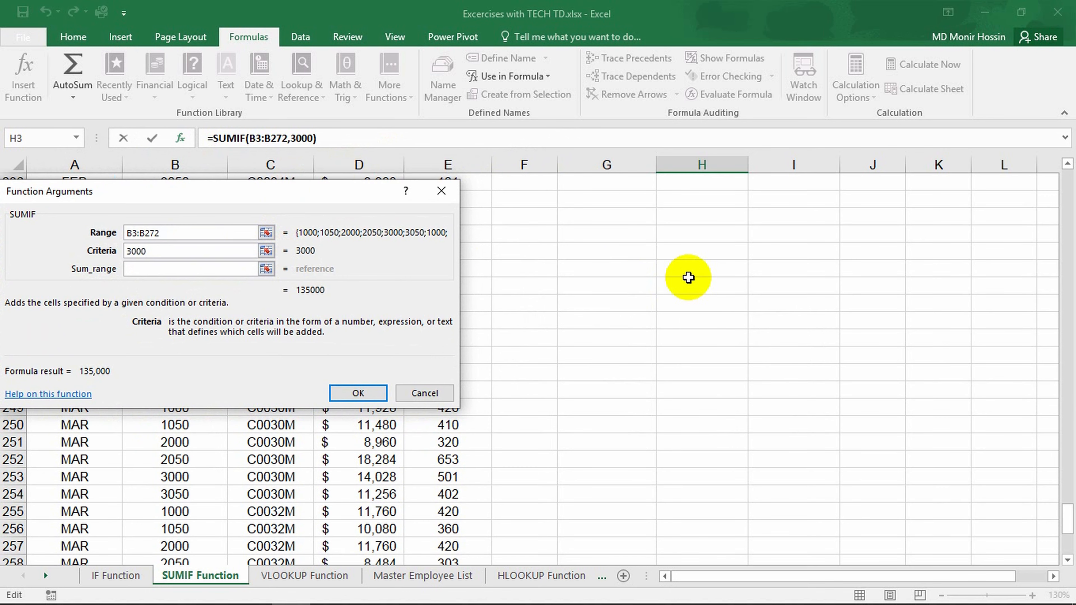
drag(1072, 496, 1061, 165)
drag(288, 197, 737, 299)
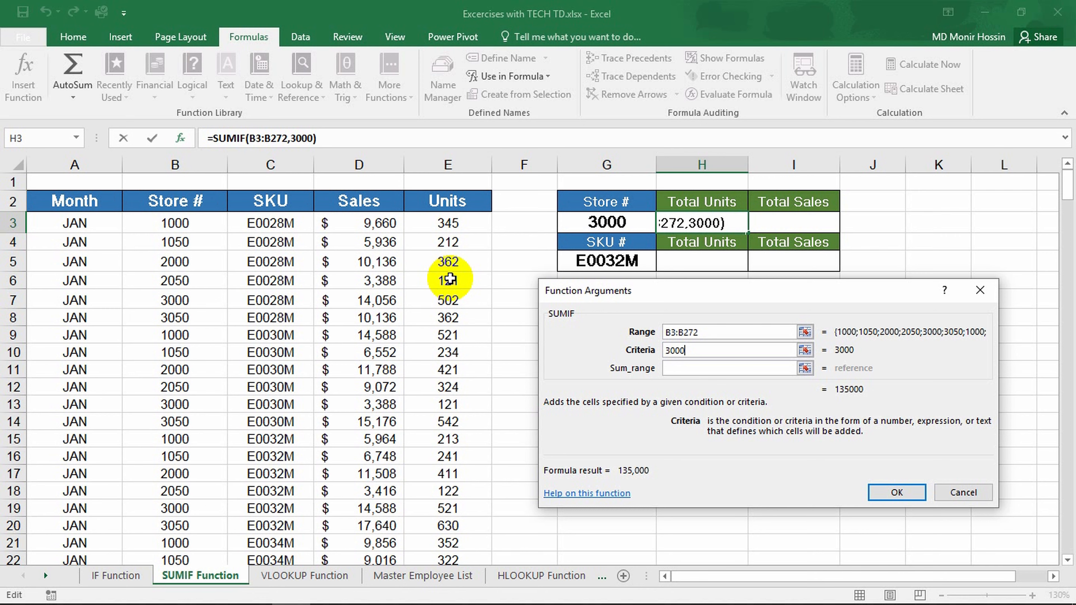
click(697, 370)
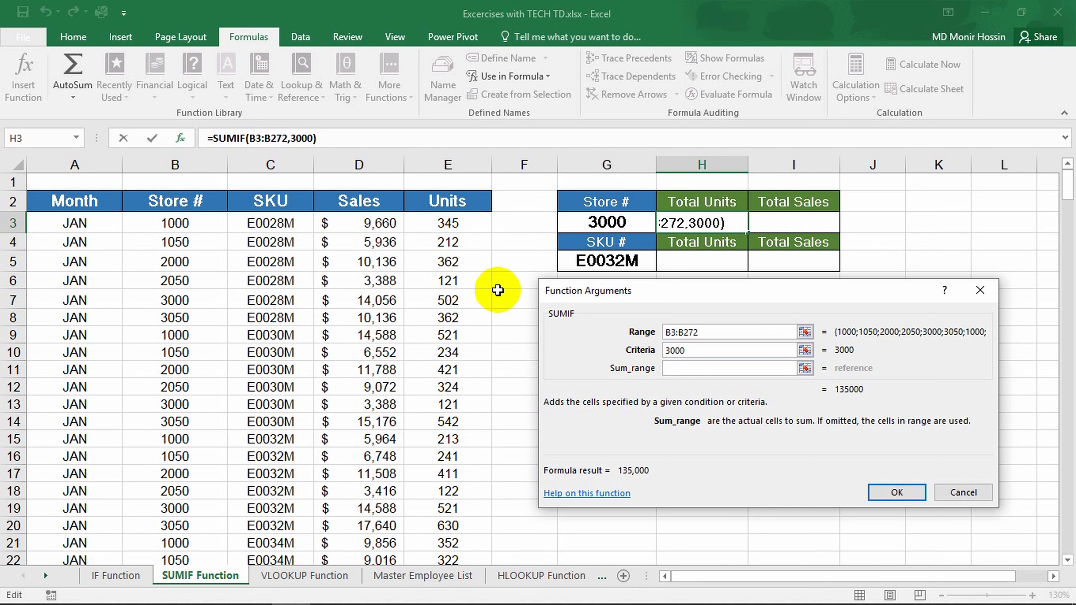
click(458, 225)
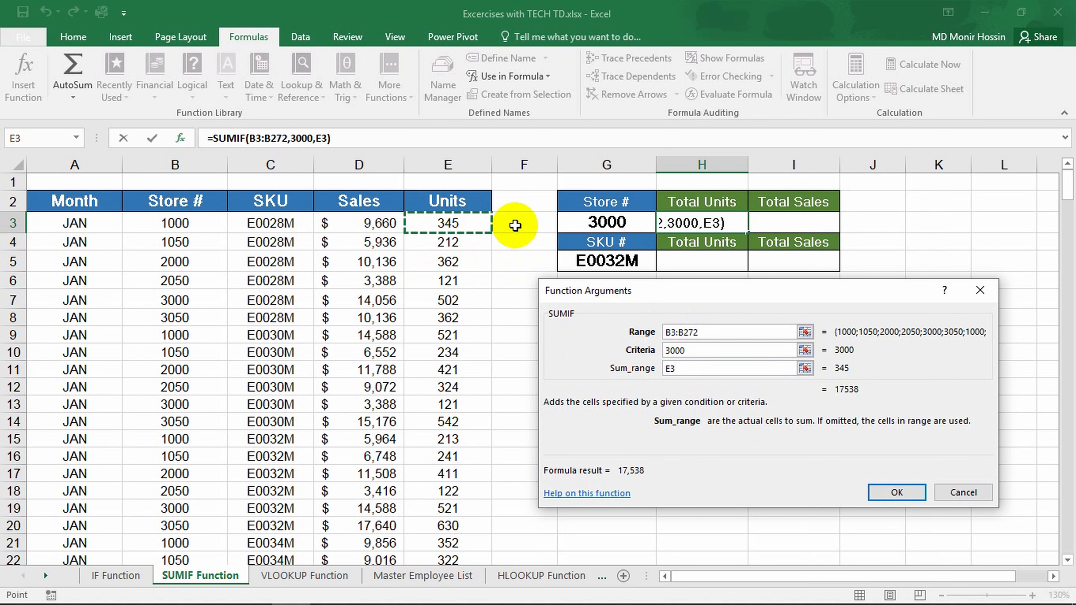
key(ctrl+shift+Down)
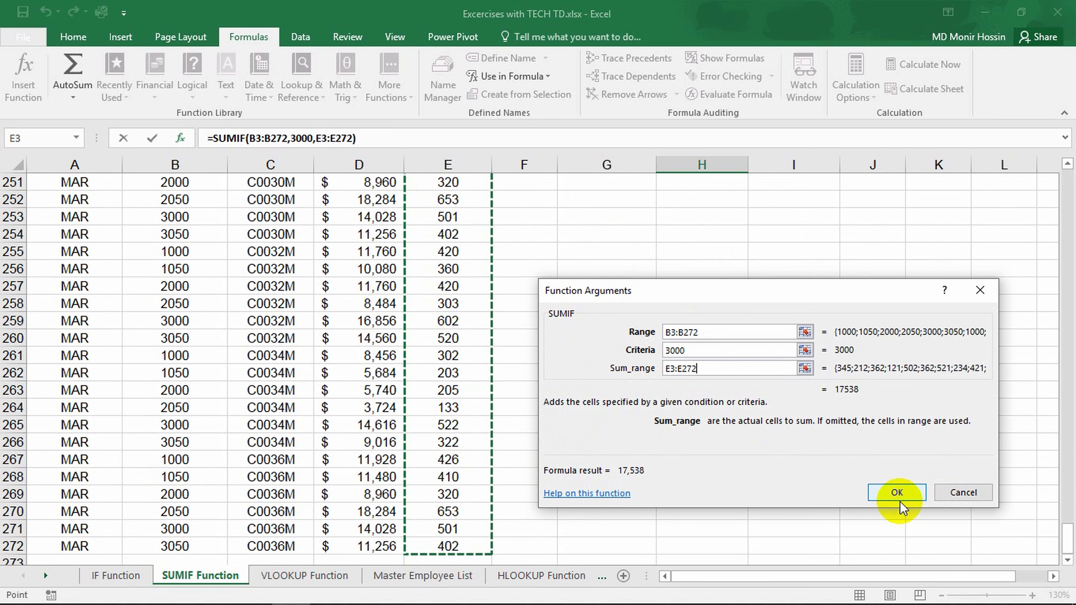
click(897, 493)
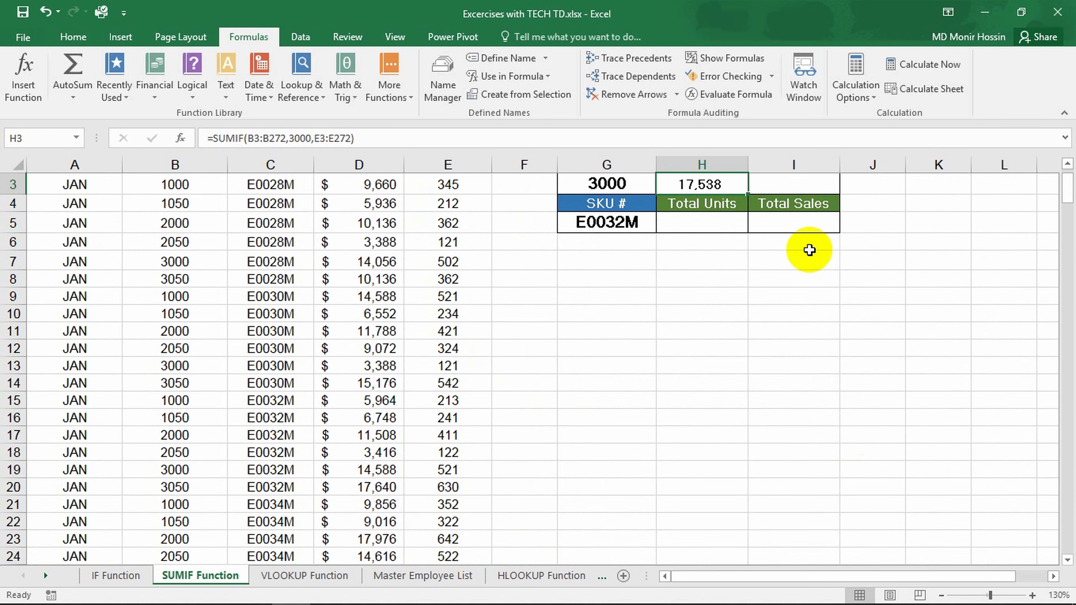
scroll(720, 231, up, 1)
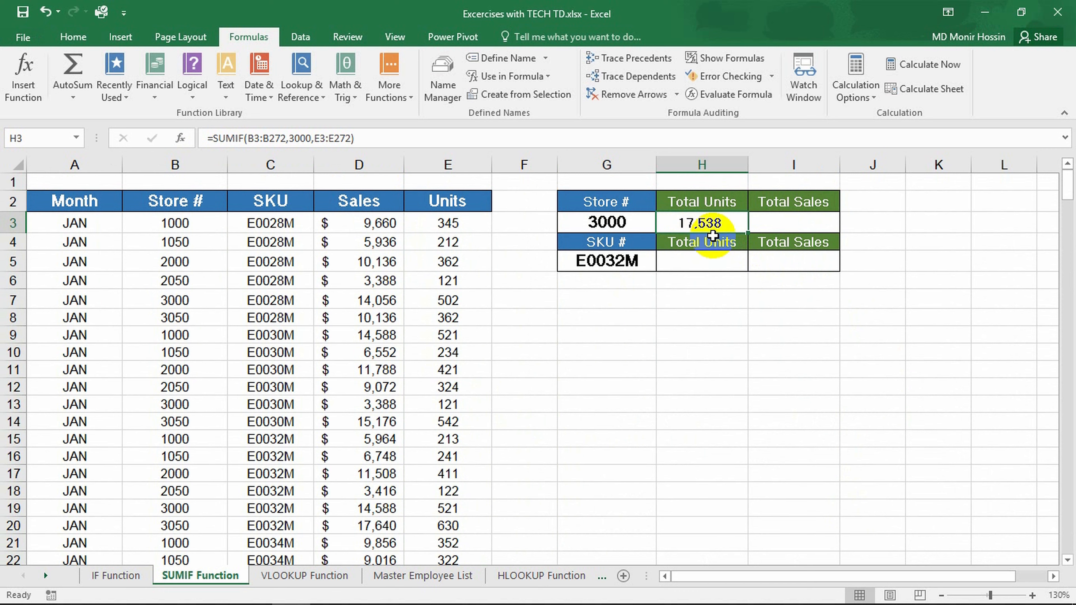